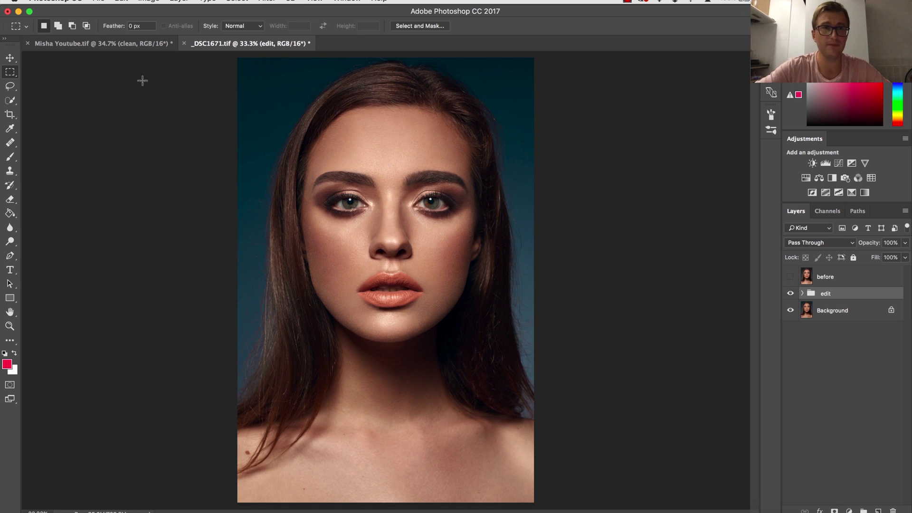
# - Switch to the Misha Youtube.tif document and examine the hair around the face and neck up close for distracting bright strands
pyautogui.click(133, 42)
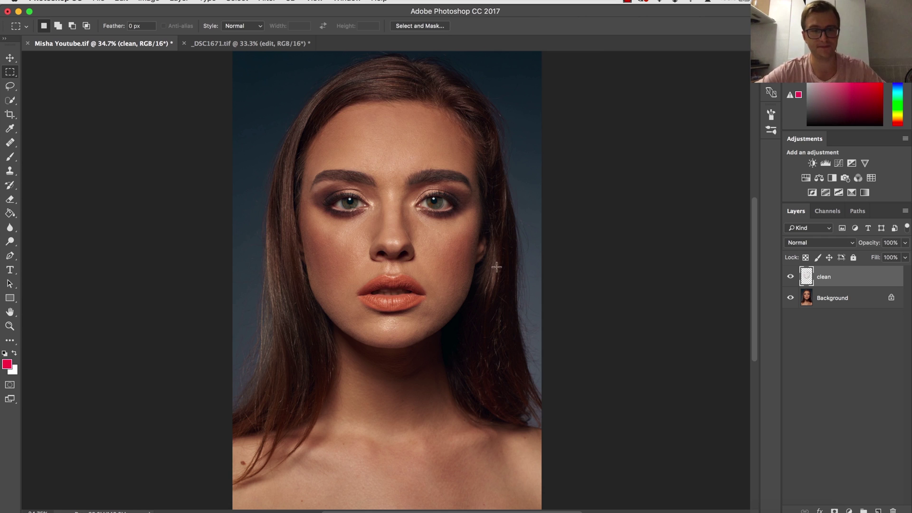
pyautogui.press('z')
pyautogui.moveTo(495, 213); pyautogui.dragTo(499, 251)
pyautogui.press('m')
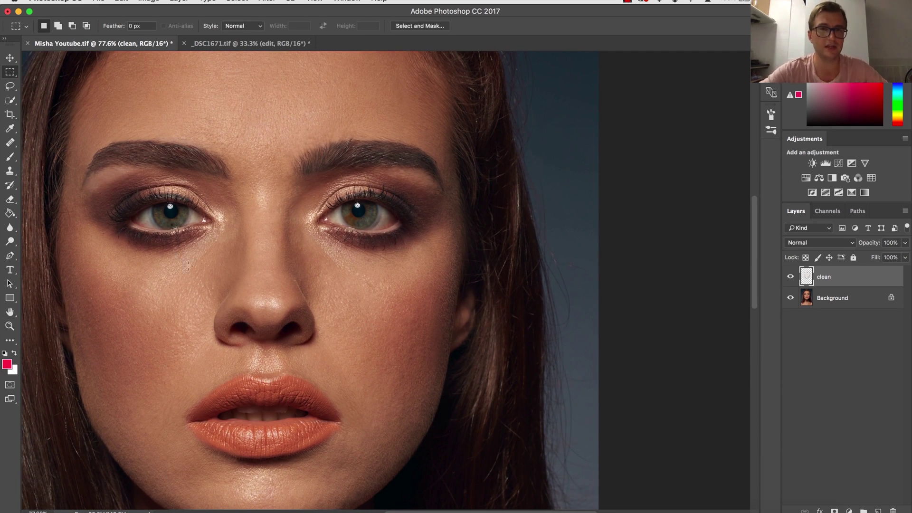
pyautogui.hscroll(-5, 161, 274)
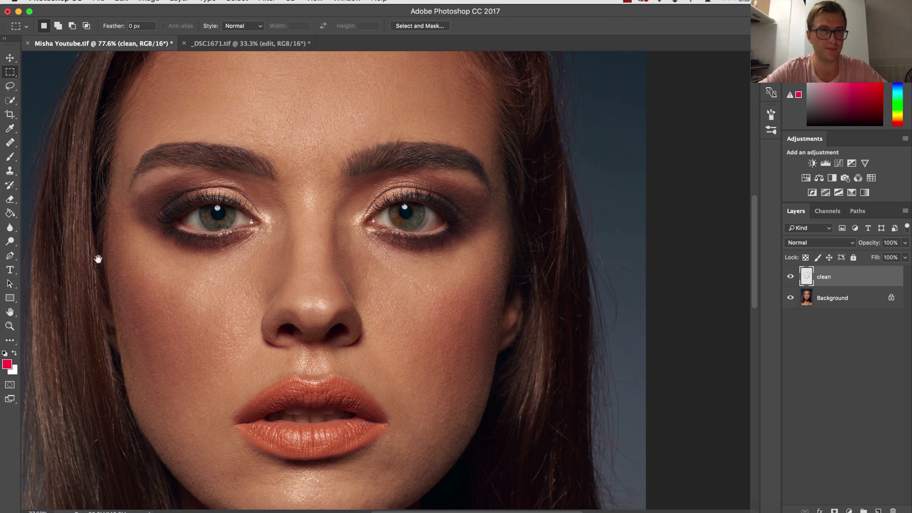
pyautogui.moveTo(98, 258); pyautogui.dragTo(143, 268)
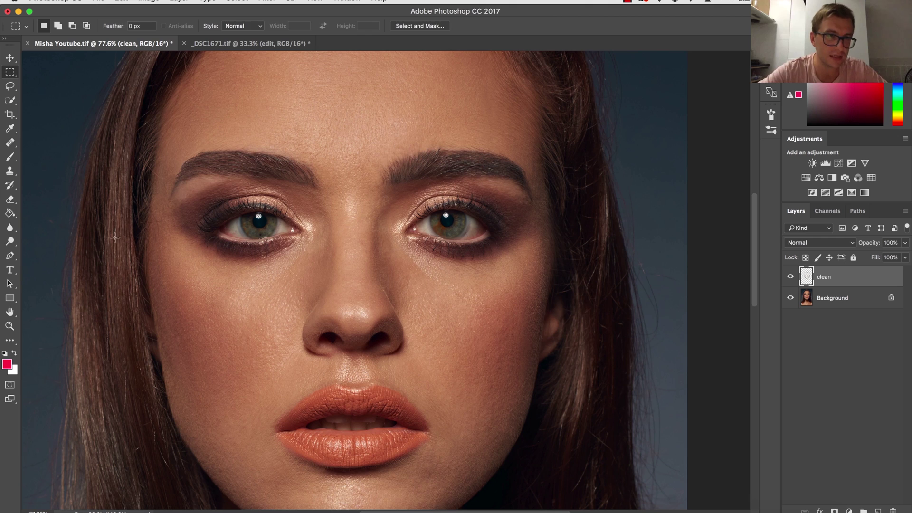
pyautogui.press('z')
pyautogui.moveTo(114, 224); pyautogui.dragTo(122, 261)
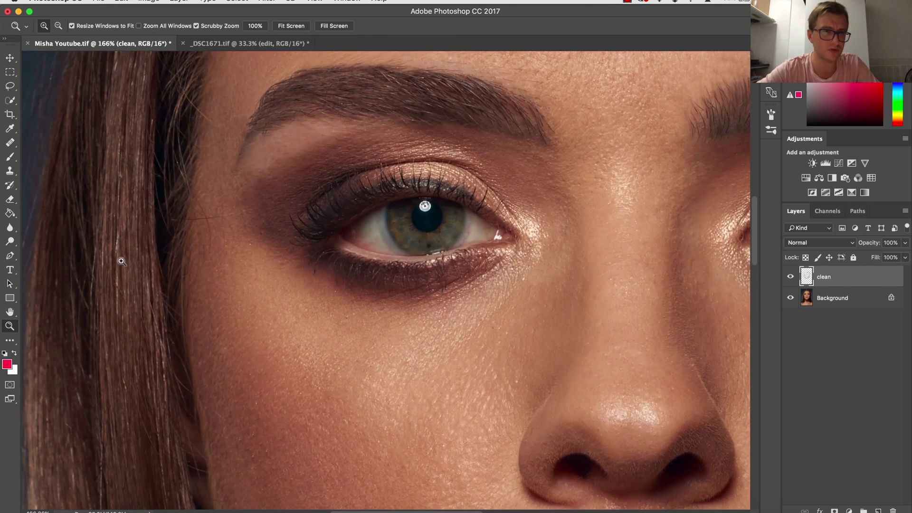
pyautogui.press('super+0')
pyautogui.press('m')
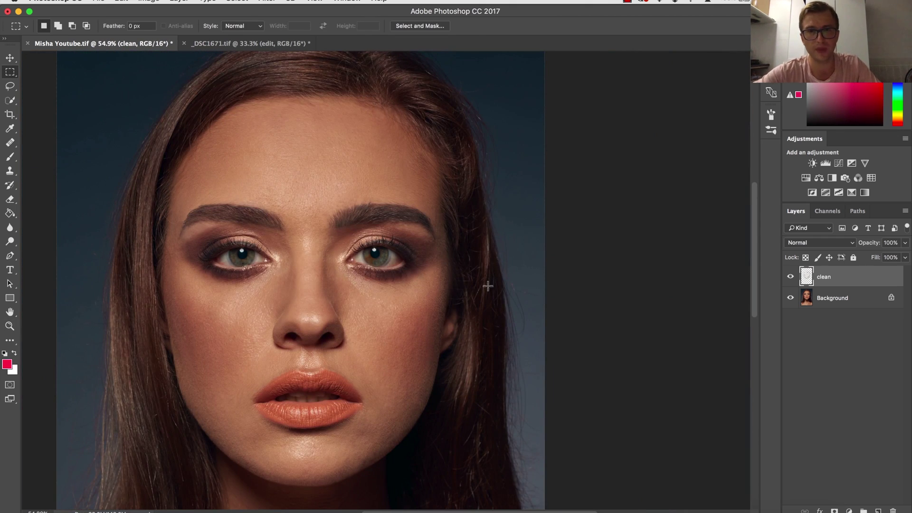
pyautogui.moveTo(485, 315); pyautogui.dragTo(469, 219)
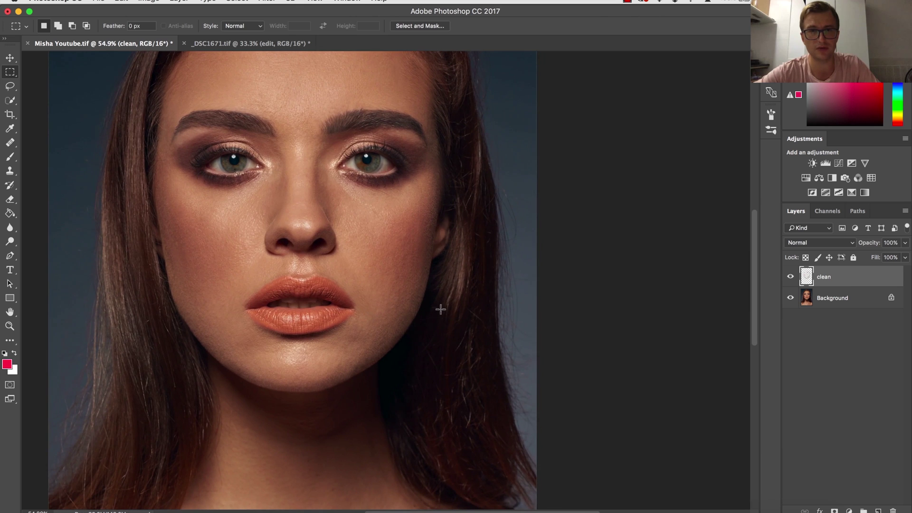
pyautogui.moveTo(450, 311); pyautogui.dragTo(443, 293)
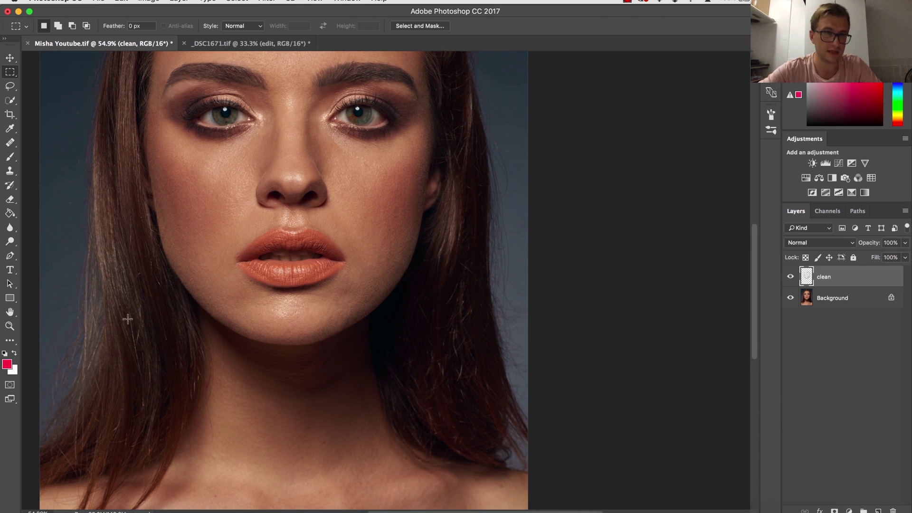
pyautogui.press('z')
pyautogui.moveTo(134, 353); pyautogui.dragTo(204, 347)
pyautogui.press('m')
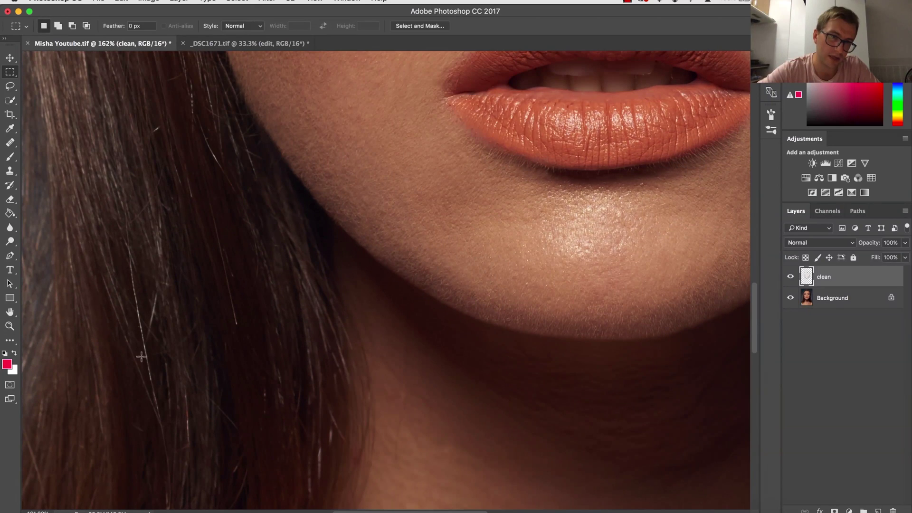
pyautogui.press('z')
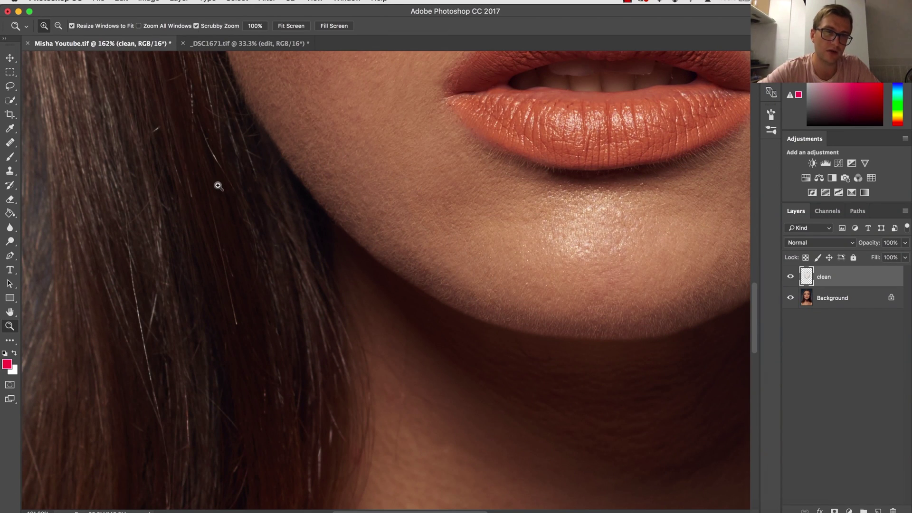
pyautogui.moveTo(240, 170); pyautogui.dragTo(191, 330)
pyautogui.moveTo(190, 168); pyautogui.dragTo(180, 211)
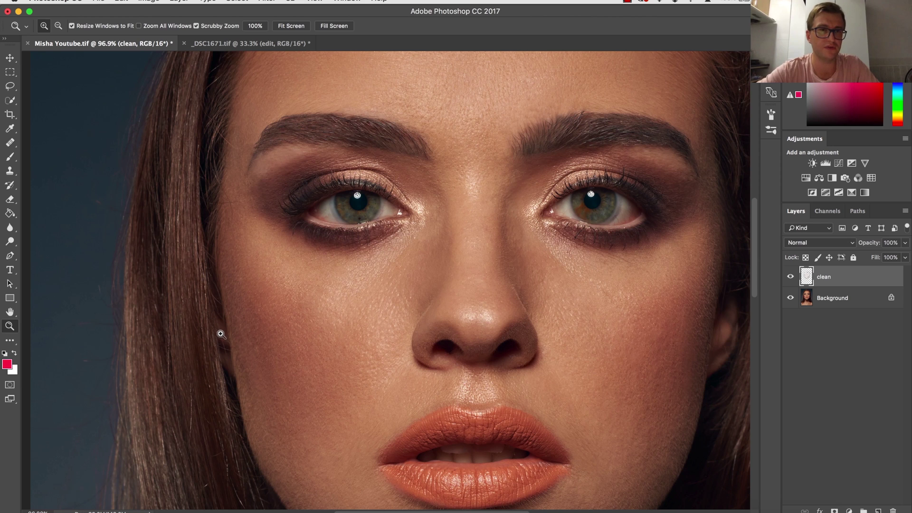
pyautogui.moveTo(216, 294); pyautogui.dragTo(205, 318)
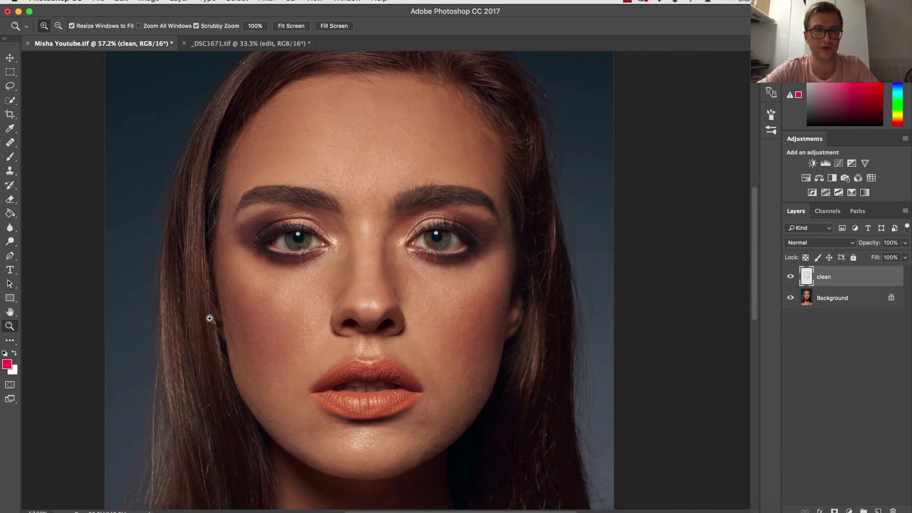
# - Clone out the bright hair strands beside the eye with a 10 px Clone Stamp and compare the clean layer hidden and shown
pyautogui.click(10, 171)
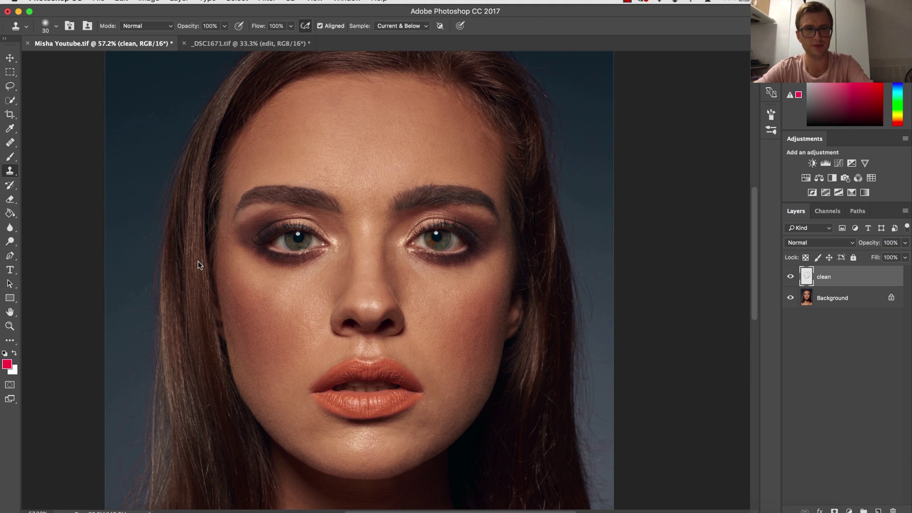
pyautogui.press('z')
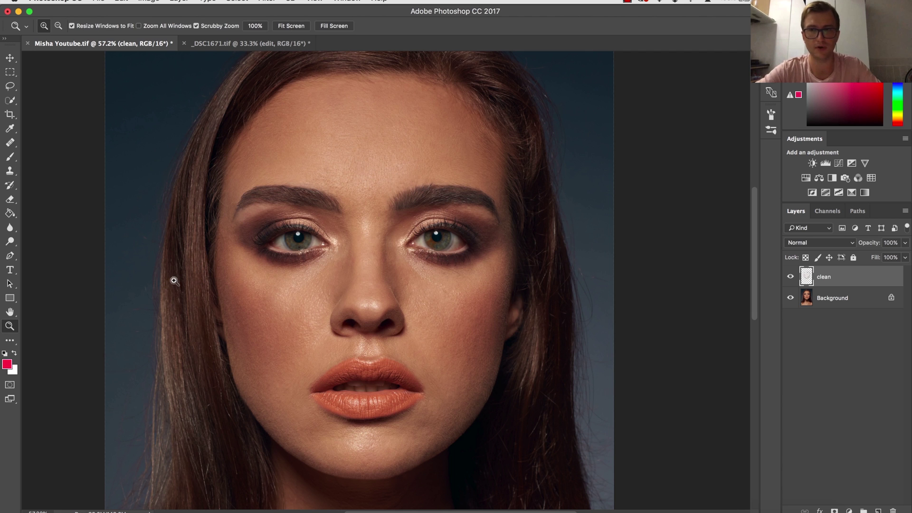
pyautogui.moveTo(182, 275); pyautogui.dragTo(218, 271)
pyautogui.press('s')
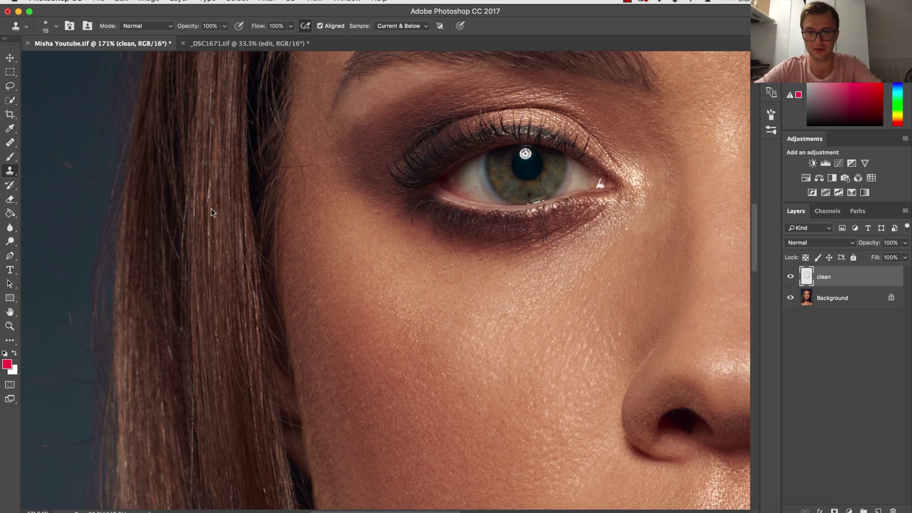
pyautogui.press('[')
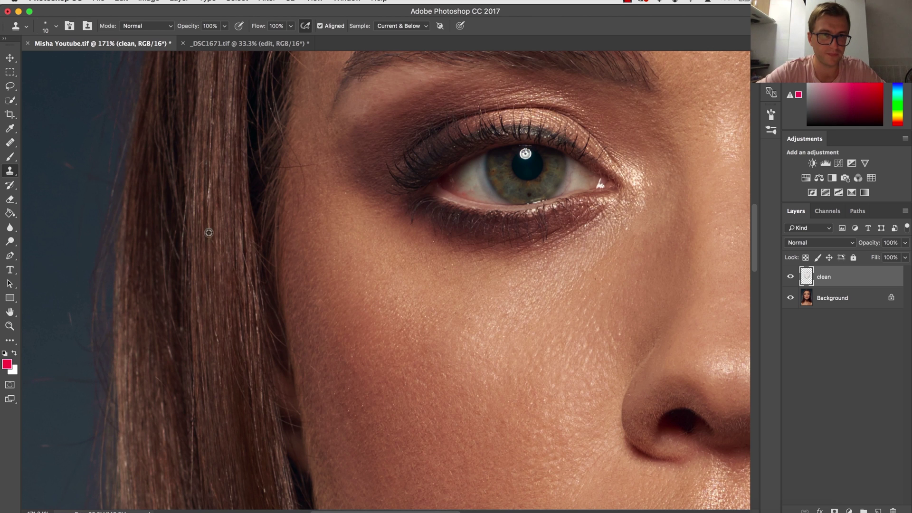
pyautogui.keyDown('alt'); pyautogui.click(215, 192); pyautogui.keyUp('alt')
pyautogui.moveTo(209, 182); pyautogui.dragTo(208, 257)
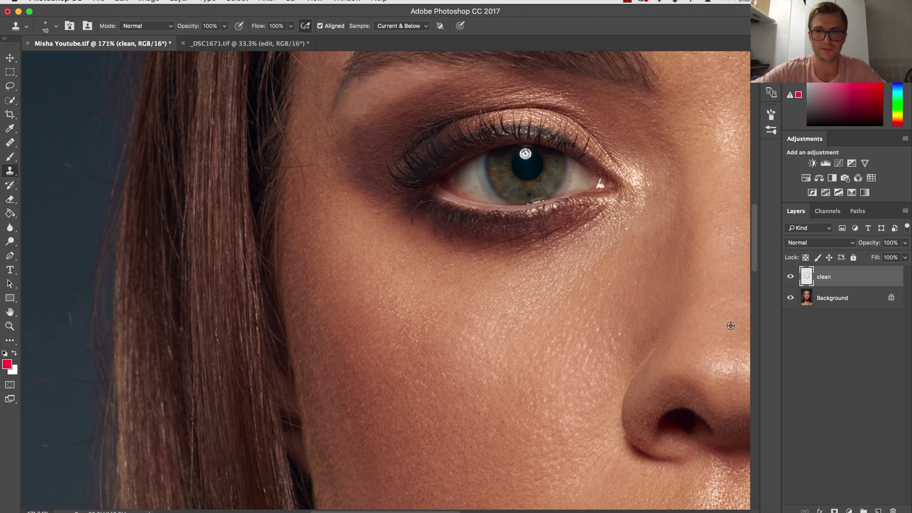
pyautogui.click(790, 278)
pyautogui.click(790, 277)
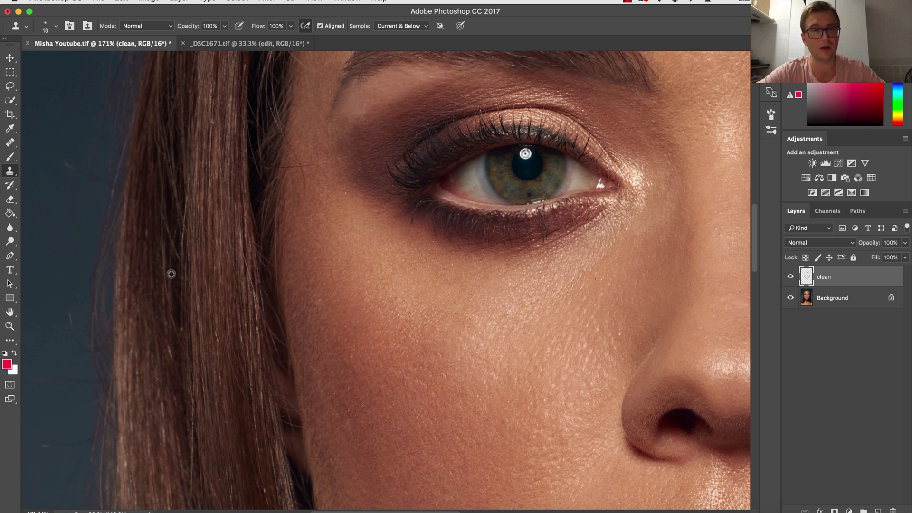
# - Try the Clone Stamp's Darken and Normal modes, painting a test stroke over the cheek and undoing it
pyautogui.click(147, 26)
pyautogui.click(144, 56)
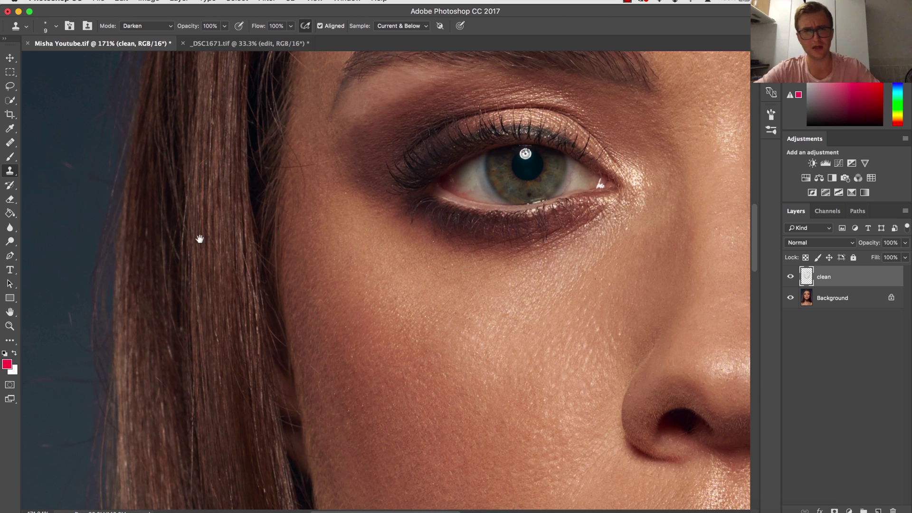
pyautogui.moveTo(232, 273)
pyautogui.mouseDown()
pyautogui.moveTo(236, 218)
pyautogui.moveTo(260, 163)
pyautogui.mouseUp()
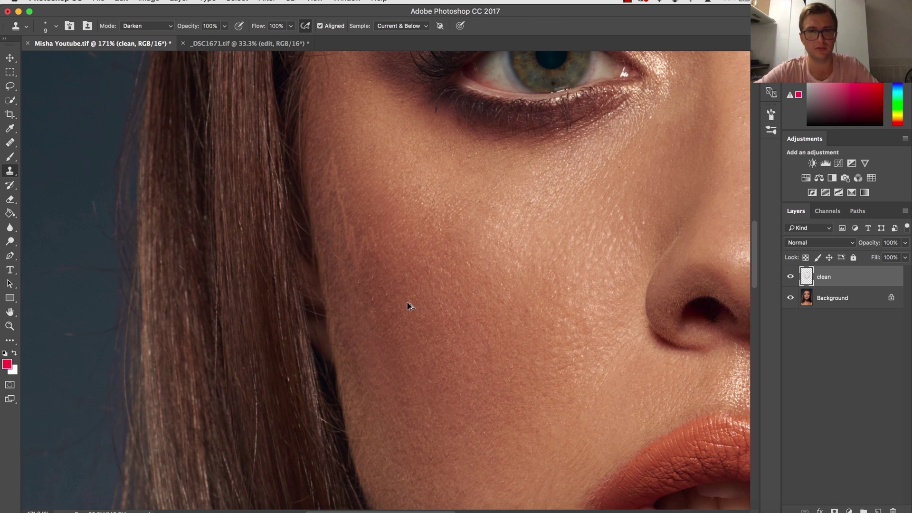
pyautogui.click(139, 27)
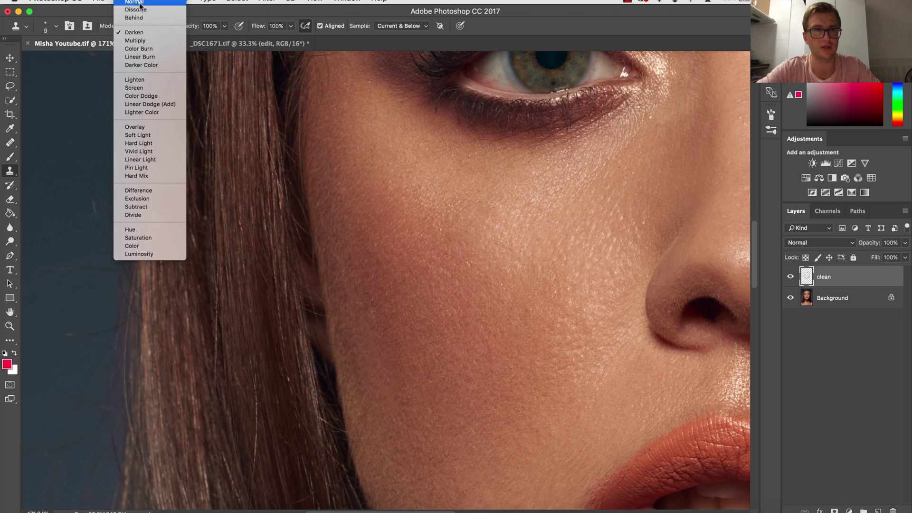
pyautogui.click(140, 3)
pyautogui.moveTo(342, 256)
pyautogui.mouseDown()
pyautogui.moveTo(340, 305)
pyautogui.moveTo(368, 367)
pyautogui.mouseUp()
pyautogui.press('super+z')
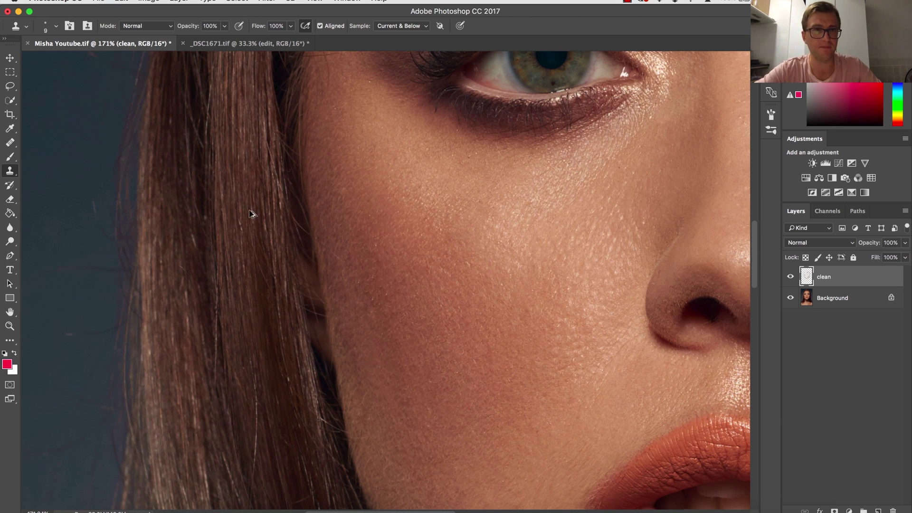
# - Set the Clone Stamp to Multiply mode and clone over the bright strands in the hair beside the cheek
pyautogui.click(148, 26)
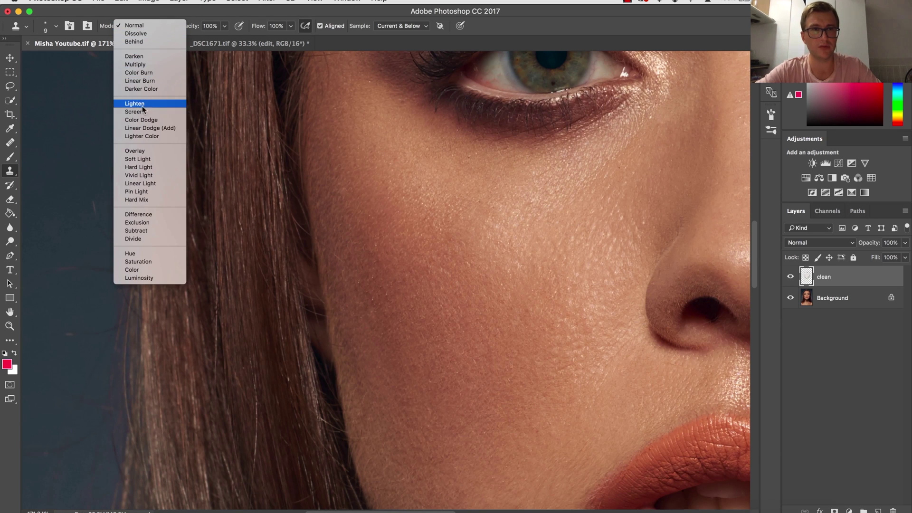
pyautogui.click(139, 65)
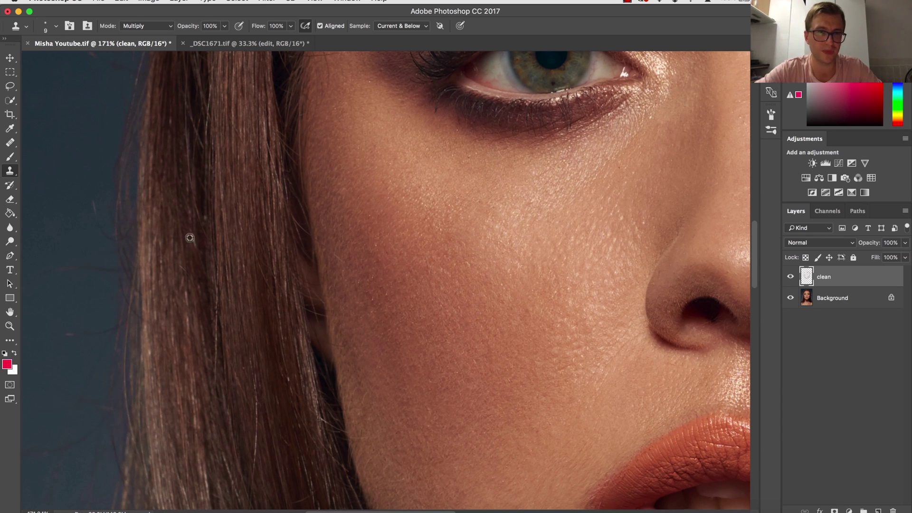
pyautogui.moveTo(251, 312); pyautogui.dragTo(243, 260)
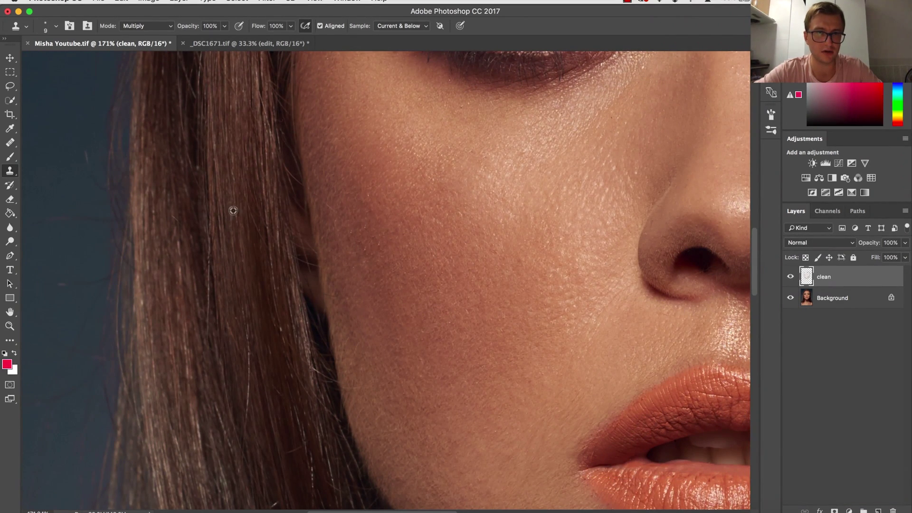
pyautogui.press('space')
pyautogui.moveTo(262, 356)
pyautogui.mouseDown()
pyautogui.moveTo(250, 257)
pyautogui.moveTo(261, 256)
pyautogui.mouseUp()
pyautogui.keyDown('alt'); pyautogui.click(256, 249); pyautogui.keyUp('alt')
pyautogui.moveTo(256, 228); pyautogui.dragTo(258, 235)
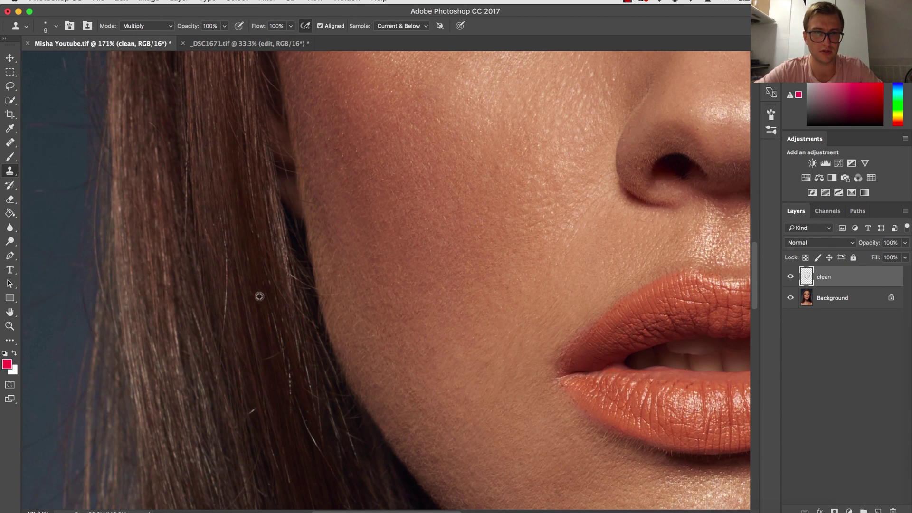
# - Clone out the bright stray hairs beside the jaw, resampling from darker hair next to each strand
pyautogui.press('space')
pyautogui.moveTo(258, 326); pyautogui.dragTo(254, 275)
pyautogui.keyDown('alt'); pyautogui.click(304, 365); pyautogui.keyUp('alt')
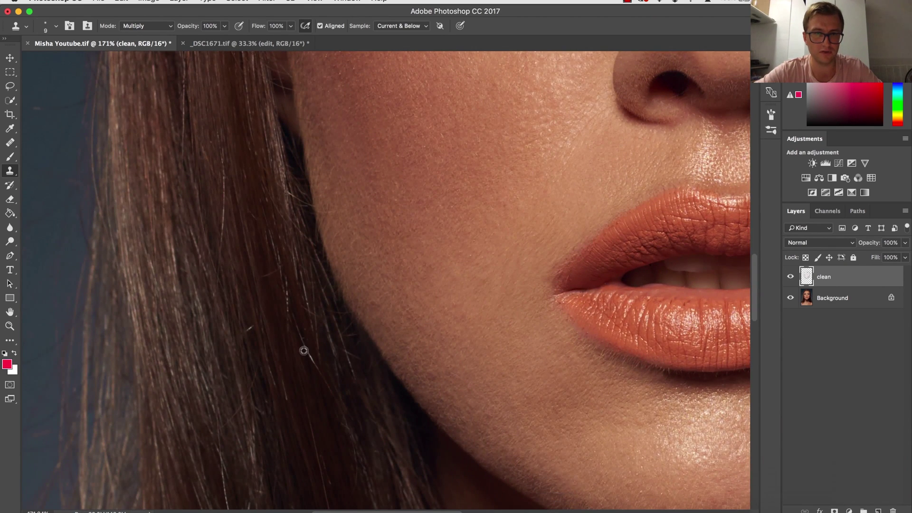
pyautogui.moveTo(304, 350); pyautogui.dragTo(316, 377)
pyautogui.keyDown('alt'); pyautogui.click(294, 340); pyautogui.keyUp('alt')
pyautogui.moveTo(294, 325); pyautogui.dragTo(326, 388)
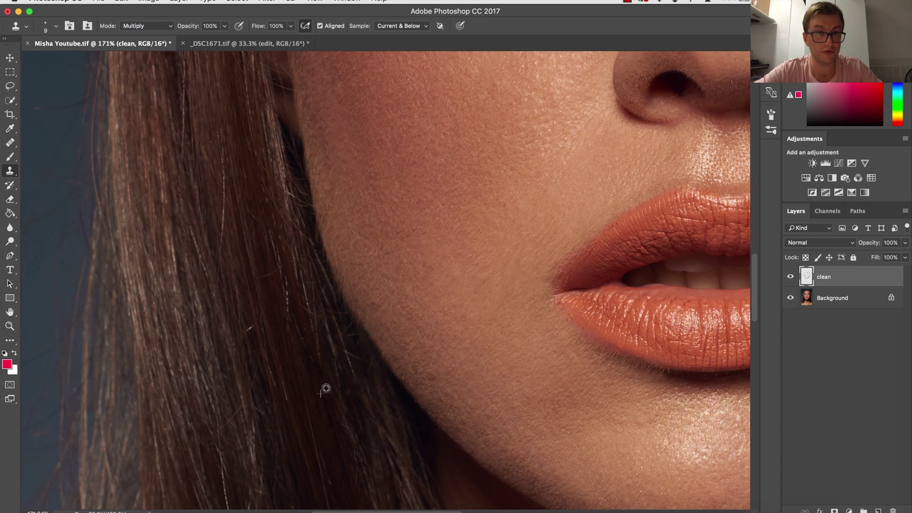
pyautogui.keyDown('alt'); pyautogui.click(284, 309); pyautogui.keyUp('alt')
pyautogui.moveTo(287, 292)
pyautogui.mouseDown()
pyautogui.moveTo(288, 324)
pyautogui.moveTo(285, 289)
pyautogui.moveTo(286, 300)
pyautogui.mouseUp()
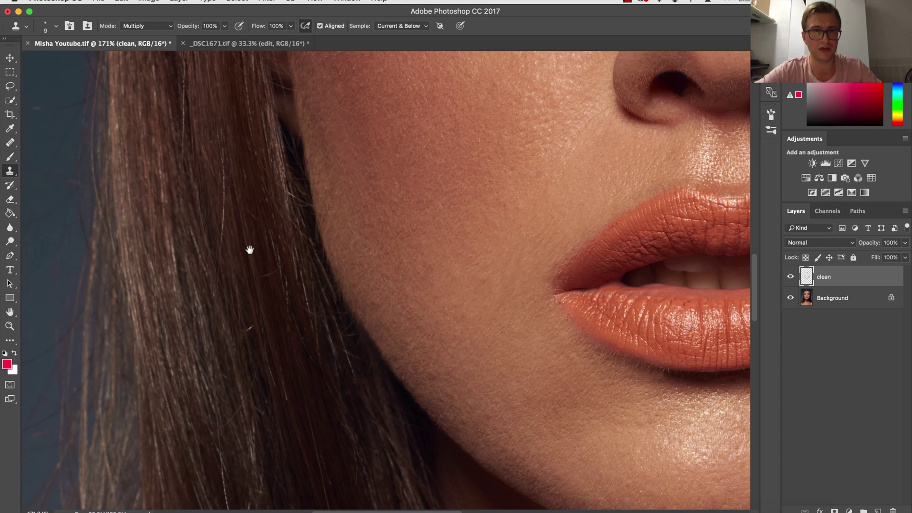
# - Clone out the long bright strands in the hair beside the chin and neck, enlarging the brush to 20 px
pyautogui.scroll(-10, 273, 328)
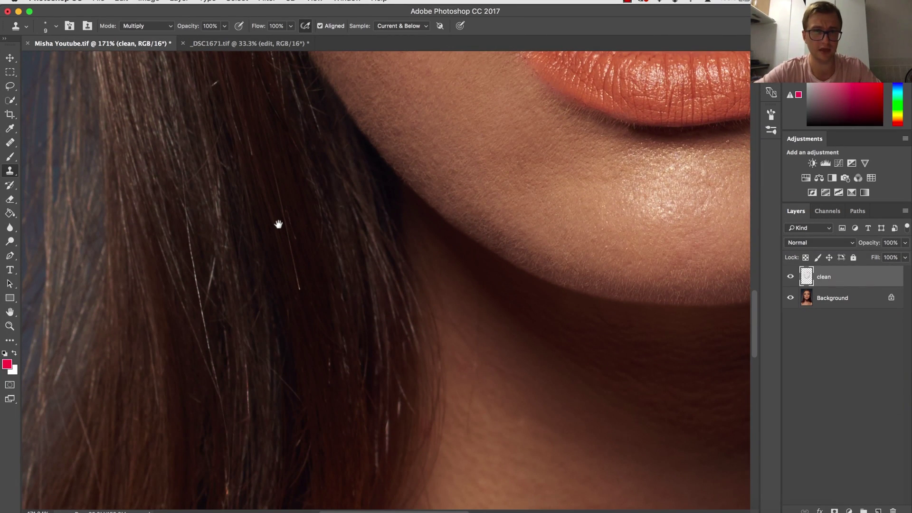
pyautogui.moveTo(282, 224); pyautogui.dragTo(303, 312)
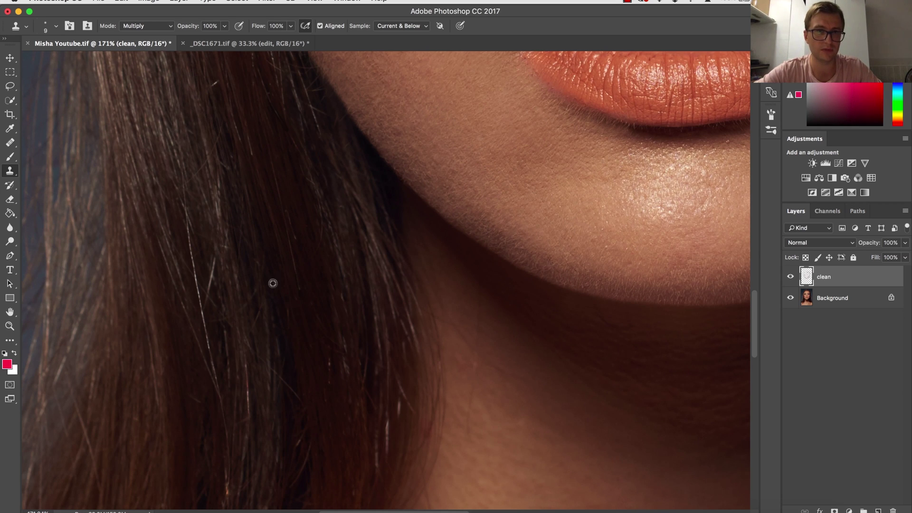
pyautogui.press(']')
pyautogui.press(']')
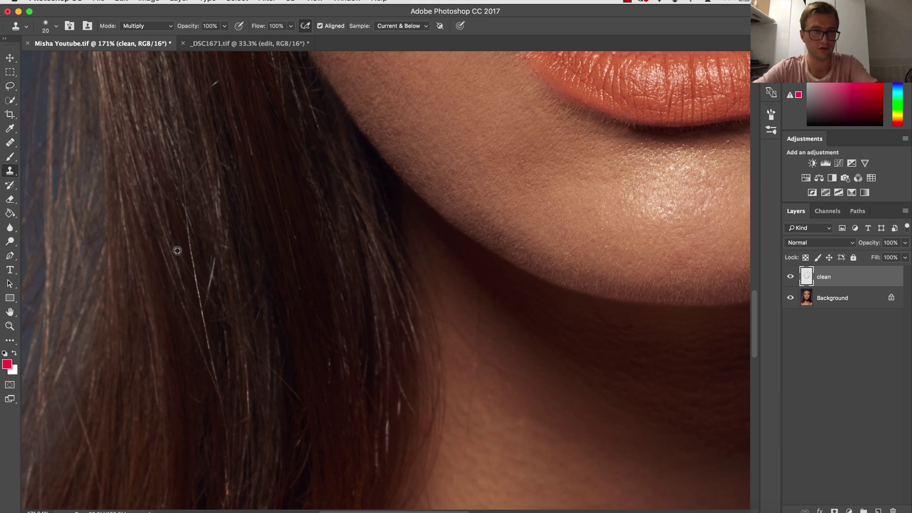
pyautogui.moveTo(187, 232)
pyautogui.mouseDown()
pyautogui.moveTo(218, 397)
pyautogui.moveTo(214, 388)
pyautogui.mouseUp()
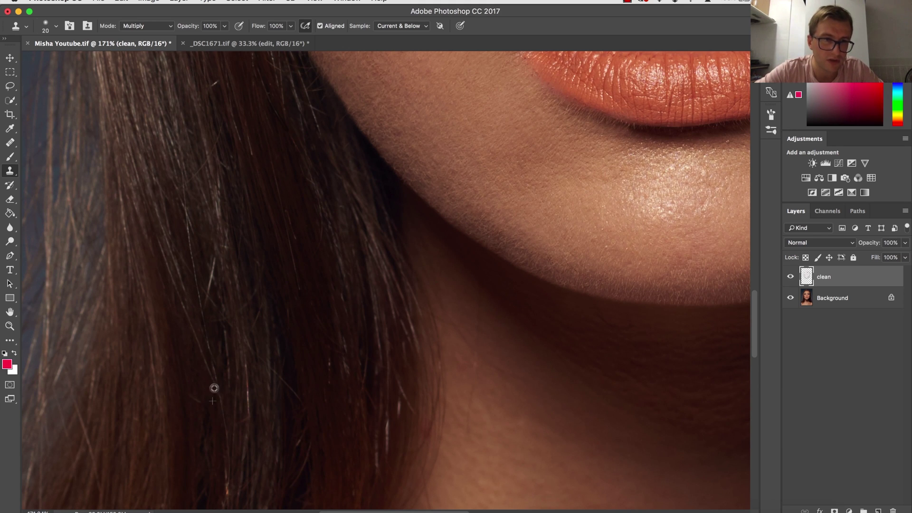
pyautogui.keyDown('alt'); pyautogui.click(209, 259); pyautogui.keyUp('alt')
pyautogui.moveTo(211, 265)
pyautogui.mouseDown()
pyautogui.moveTo(207, 300)
pyautogui.moveTo(214, 271)
pyautogui.moveTo(203, 305)
pyautogui.mouseUp()
pyautogui.keyDown('alt'); pyautogui.click(211, 275); pyautogui.keyUp('alt')
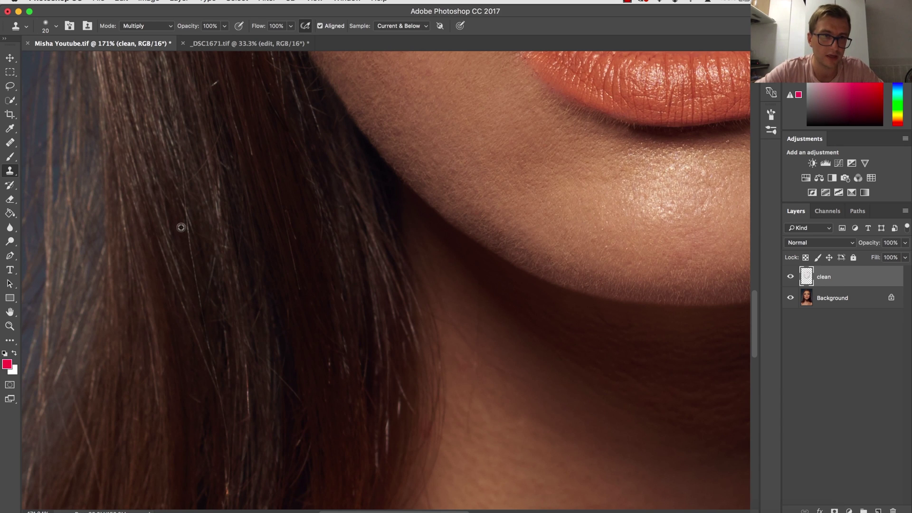
pyautogui.moveTo(181, 228); pyautogui.dragTo(193, 265)
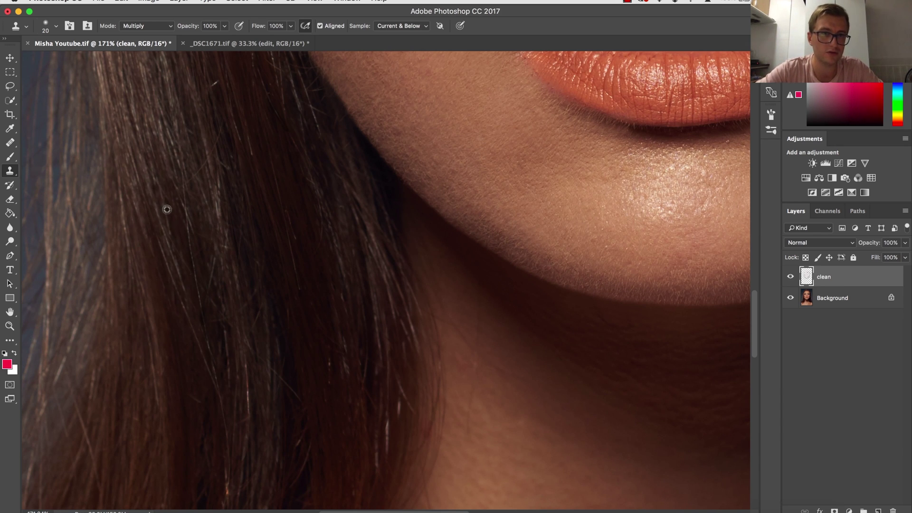
# - Switch to the Healing Brush and set it to minimum hardness, Darken mode and 15 px size
pyautogui.click(11, 142)
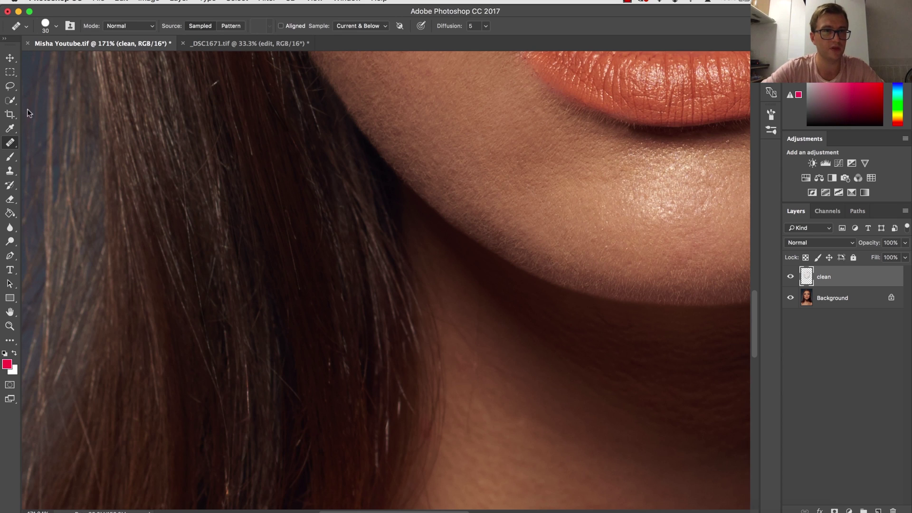
pyautogui.click(56, 26)
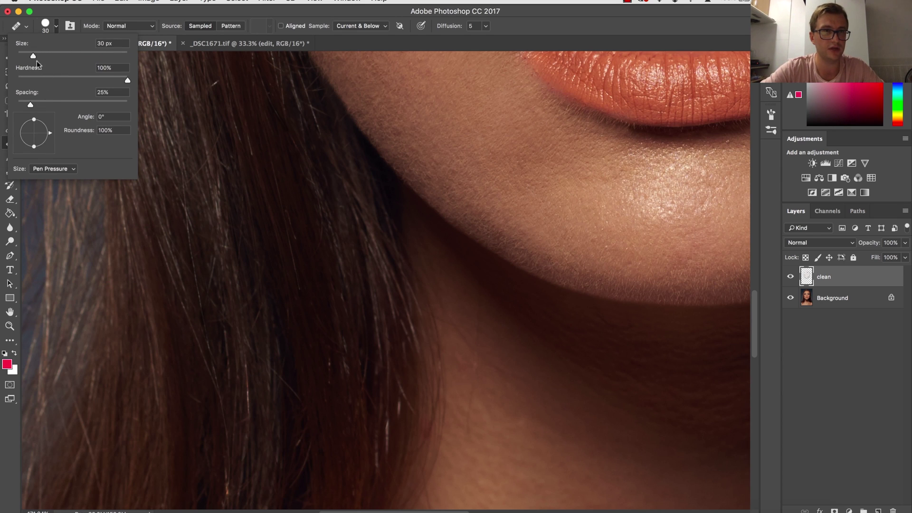
pyautogui.moveTo(69, 77); pyautogui.dragTo(17, 76)
pyautogui.click(51, 30)
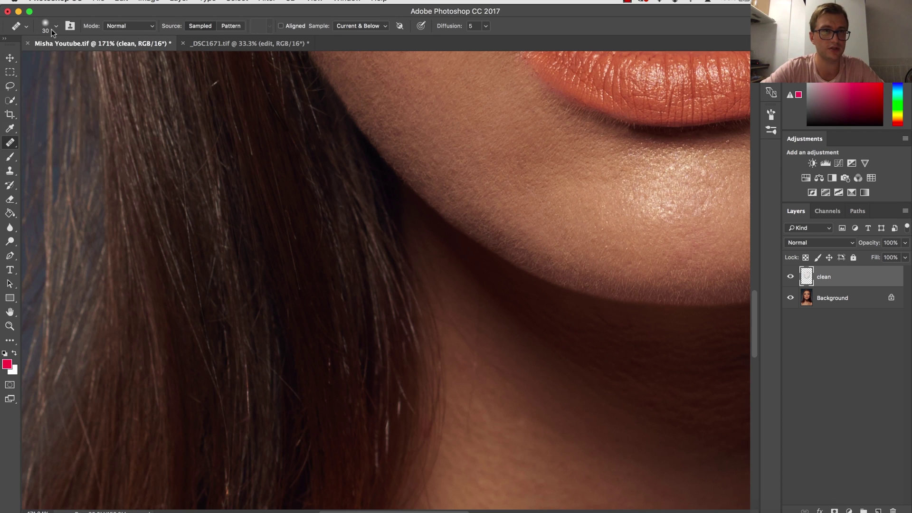
pyautogui.click(117, 27)
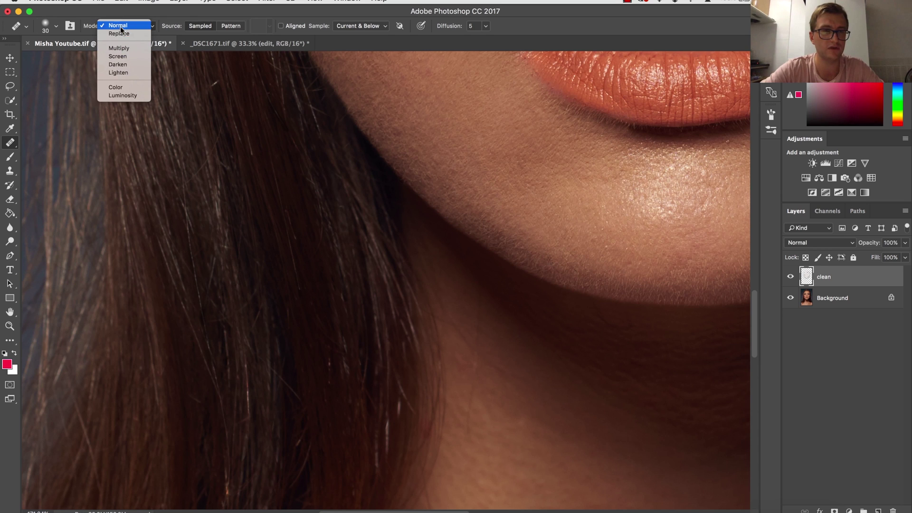
pyautogui.click(124, 65)
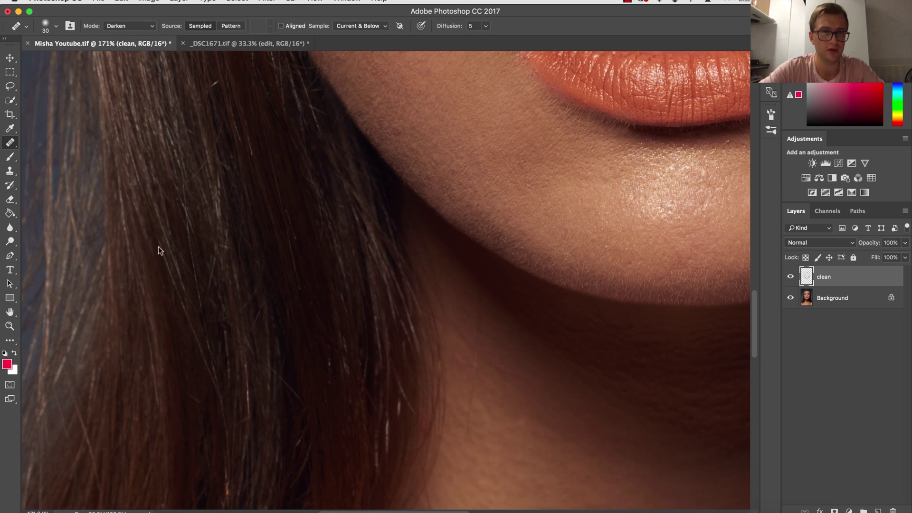
pyautogui.press('[')
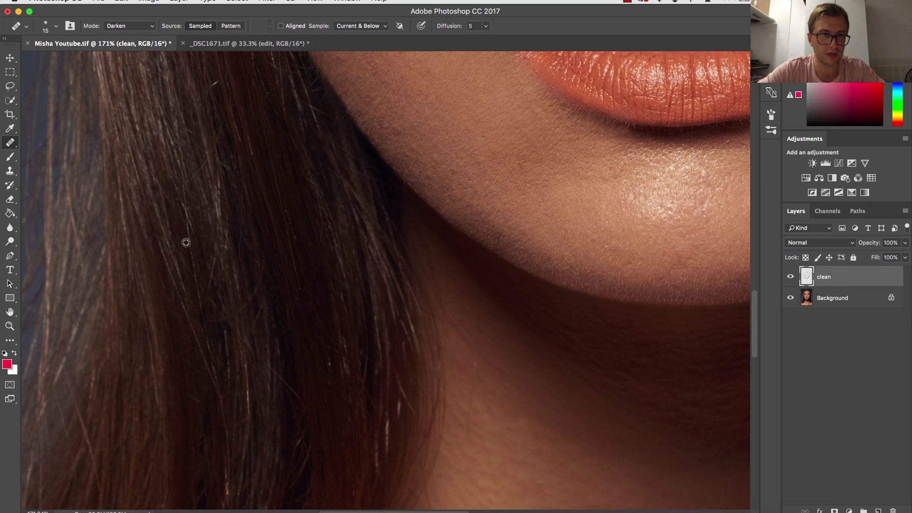
# - Heal the long bright strands running through the hair beside the jaw and neck
pyautogui.moveTo(191, 259); pyautogui.dragTo(201, 213)
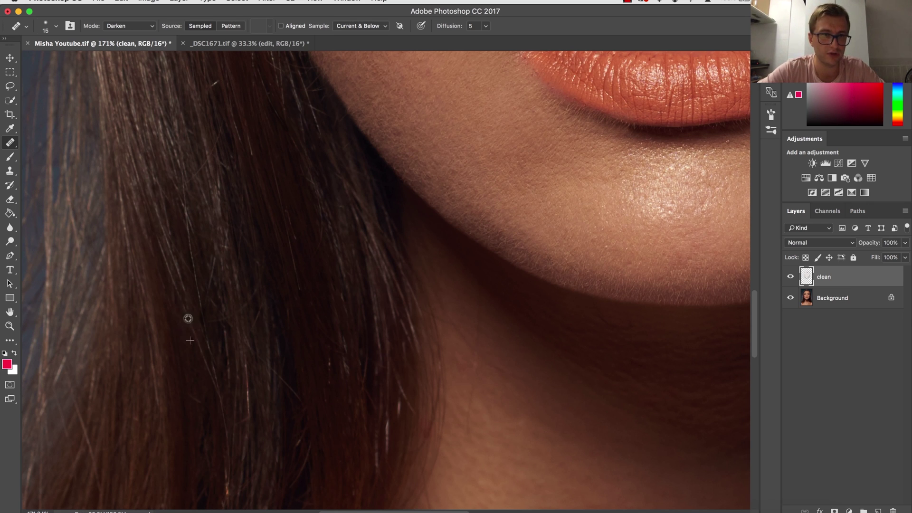
pyautogui.moveTo(187, 320); pyautogui.dragTo(217, 407)
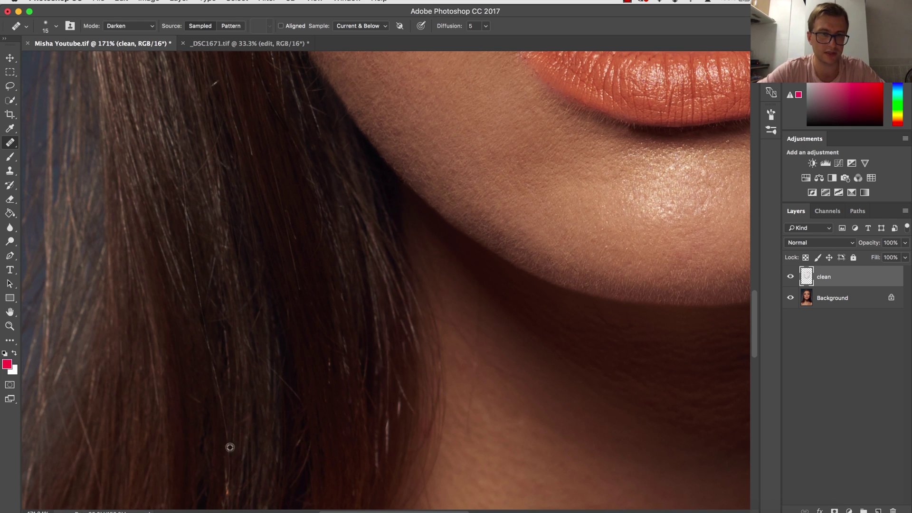
pyautogui.scroll(-5, 214, 376)
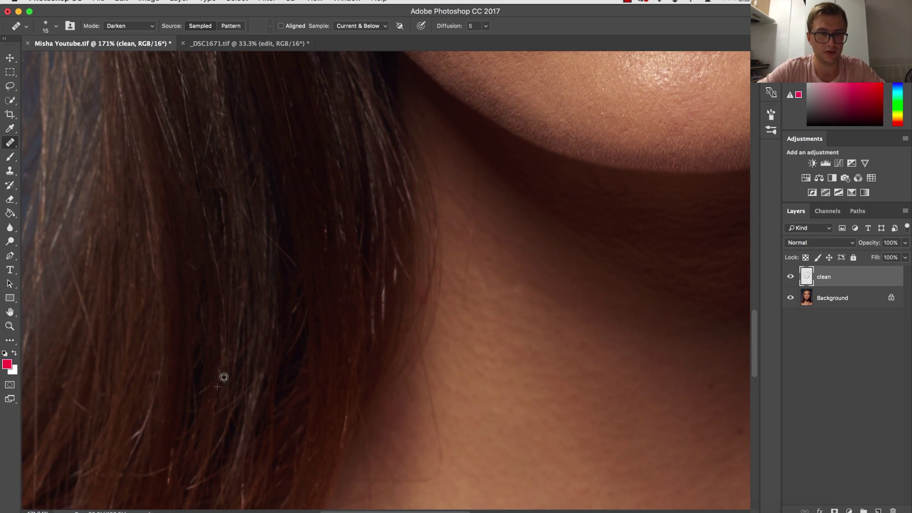
pyautogui.moveTo(224, 377); pyautogui.dragTo(217, 357)
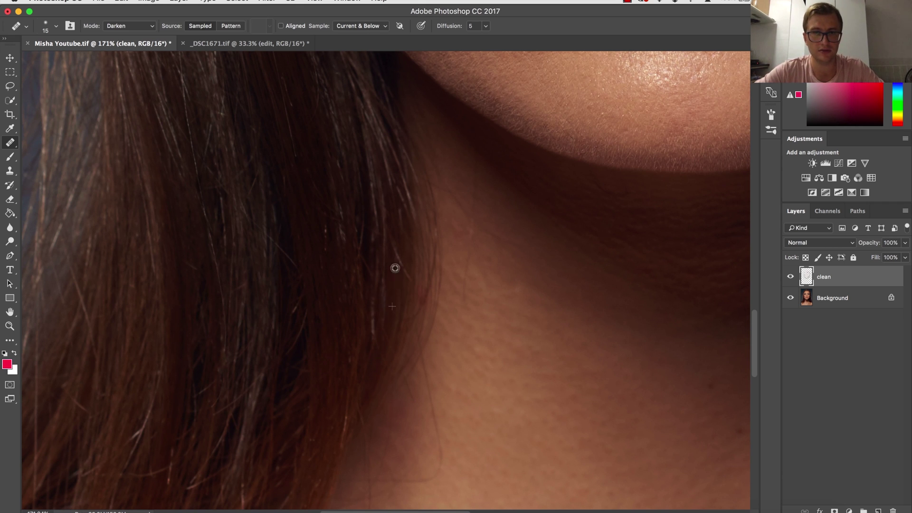
# - Heal the bright stray strand near the lower ends of the hair above the shoulder
pyautogui.press('z')
pyautogui.moveTo(359, 326); pyautogui.dragTo(298, 311)
pyautogui.press('space')
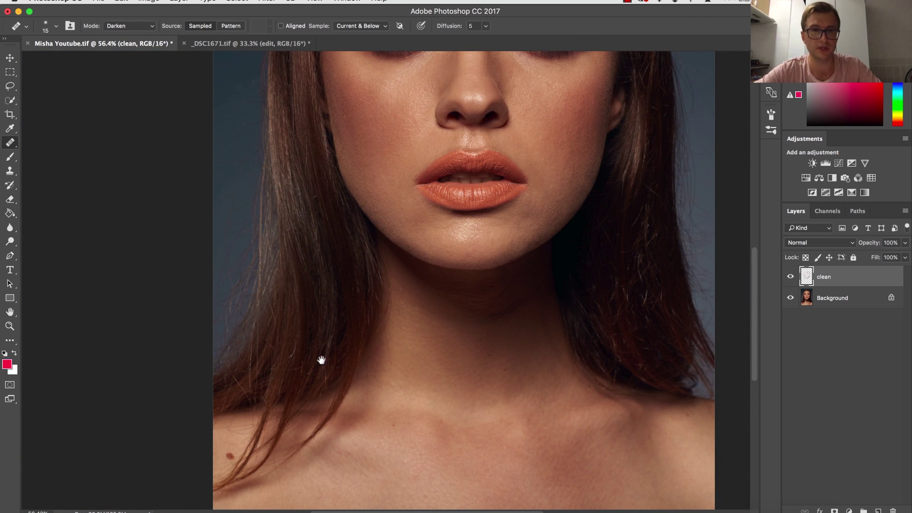
pyautogui.press('z')
pyautogui.scroll(5, 326, 368)
pyautogui.moveTo(300, 331)
pyautogui.mouseDown()
pyautogui.moveTo(313, 313)
pyautogui.moveTo(286, 369)
pyautogui.mouseUp()
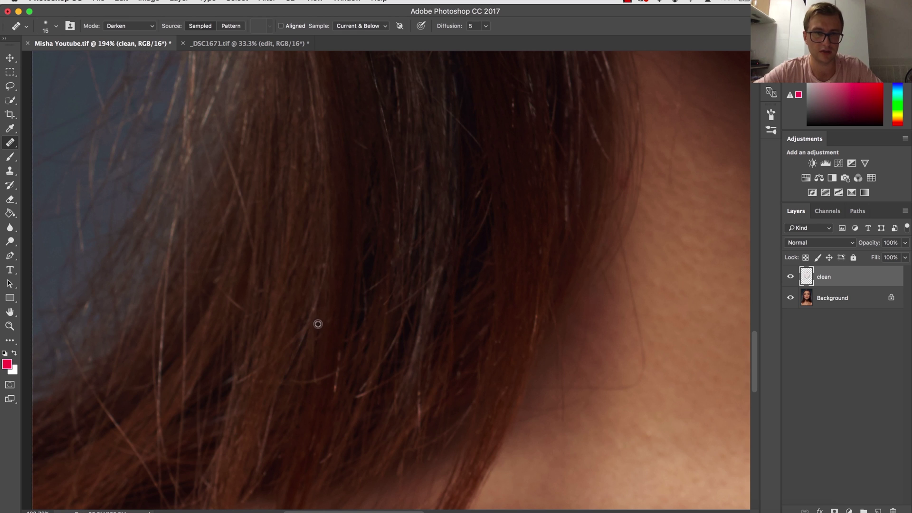
# - Heal over the bright strand in the hair below the ear on the other side of the face
pyautogui.press('z')
pyautogui.moveTo(348, 350); pyautogui.dragTo(287, 338)
pyautogui.press('space')
pyautogui.moveTo(370, 275); pyautogui.dragTo(380, 337)
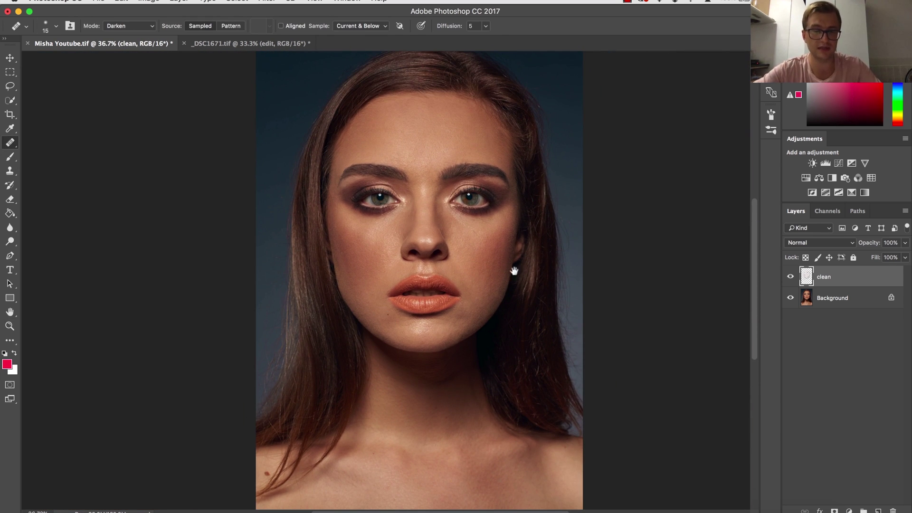
pyautogui.press('z')
pyautogui.moveTo(527, 285); pyautogui.dragTo(591, 306)
pyautogui.moveTo(514, 295); pyautogui.dragTo(505, 306)
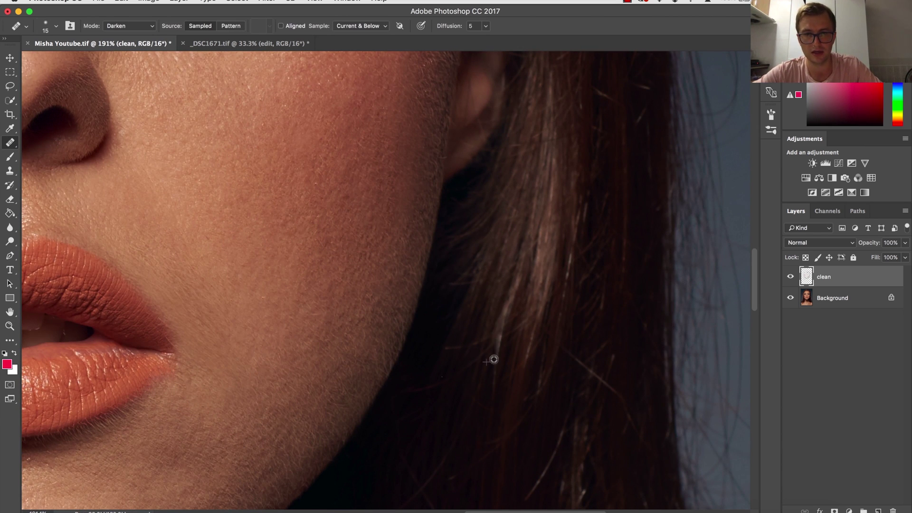
# - Clone over the bright strand in the hair below the ear with the 20 px Clone Stamp in Multiply mode
pyautogui.press('s')
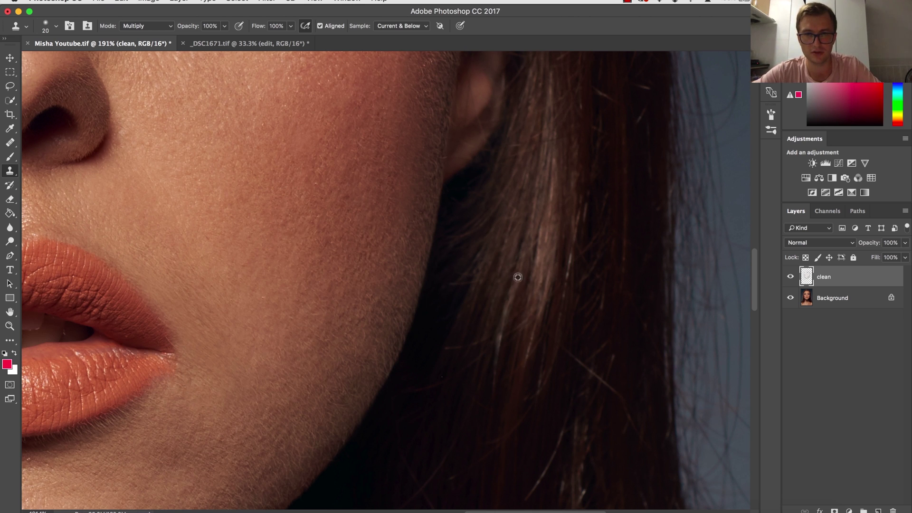
pyautogui.moveTo(504, 309); pyautogui.dragTo(497, 376)
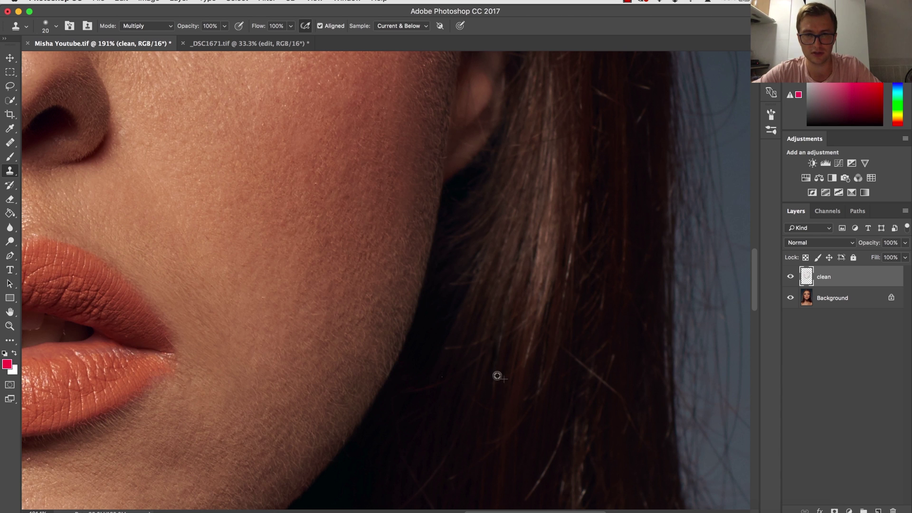
pyautogui.keyDown('alt'); pyautogui.click(505, 351); pyautogui.keyUp('alt')
pyautogui.moveTo(502, 339); pyautogui.dragTo(495, 382)
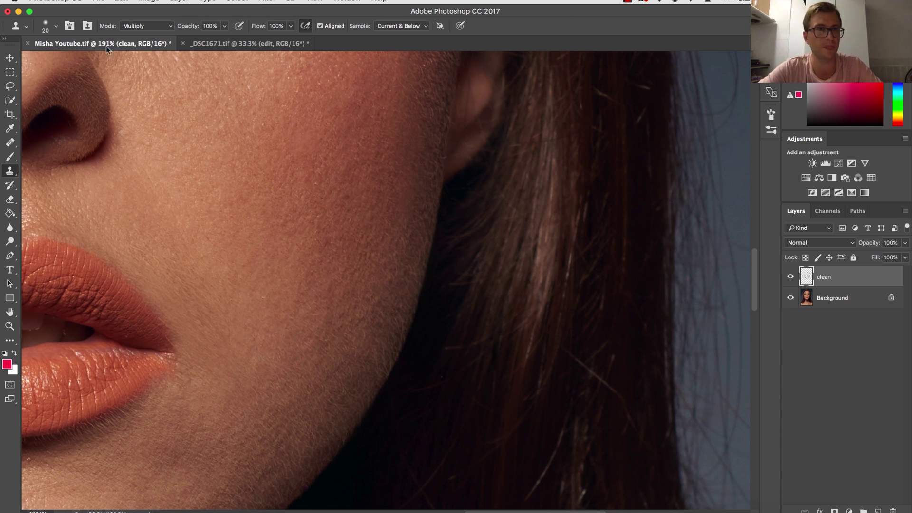
# - Set the Clone Stamp to Darken mode and clone over the lower part of the strand below the ear
pyautogui.click(129, 30)
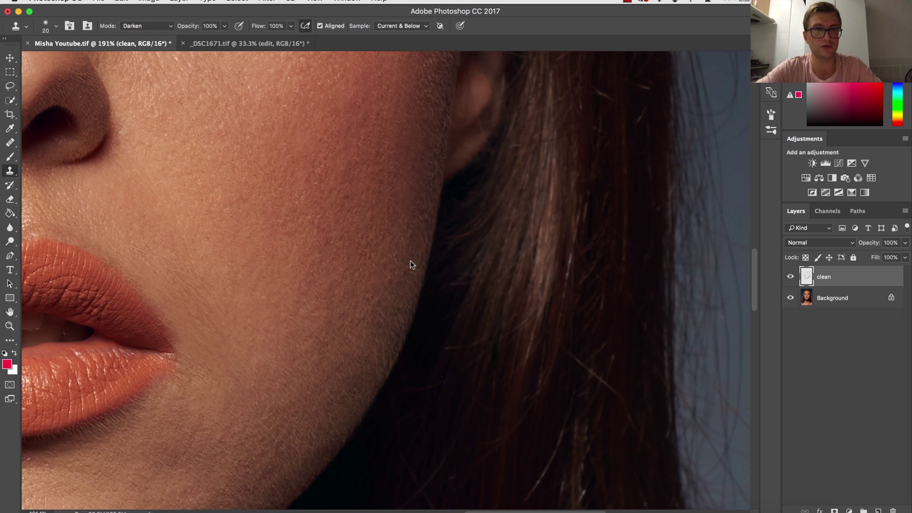
pyautogui.click(134, 23)
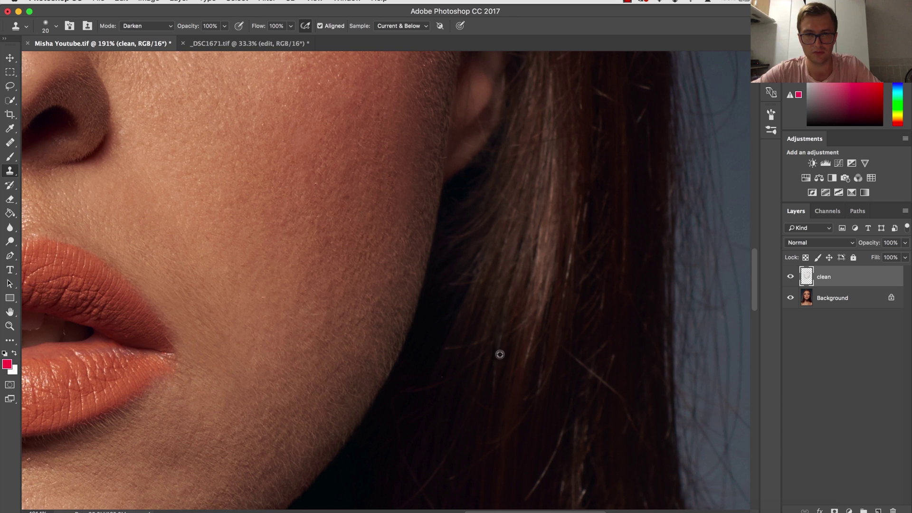
pyautogui.moveTo(501, 358); pyautogui.dragTo(494, 393)
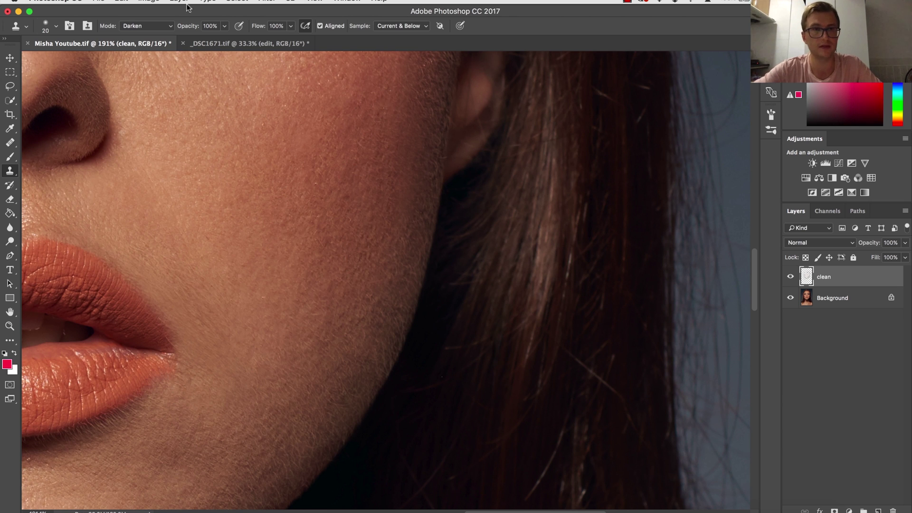
# - Set the Clone Stamp to Normal mode and clone out bright strands in the lit hair section below the ear
pyautogui.click(144, 27)
pyautogui.click(137, 3)
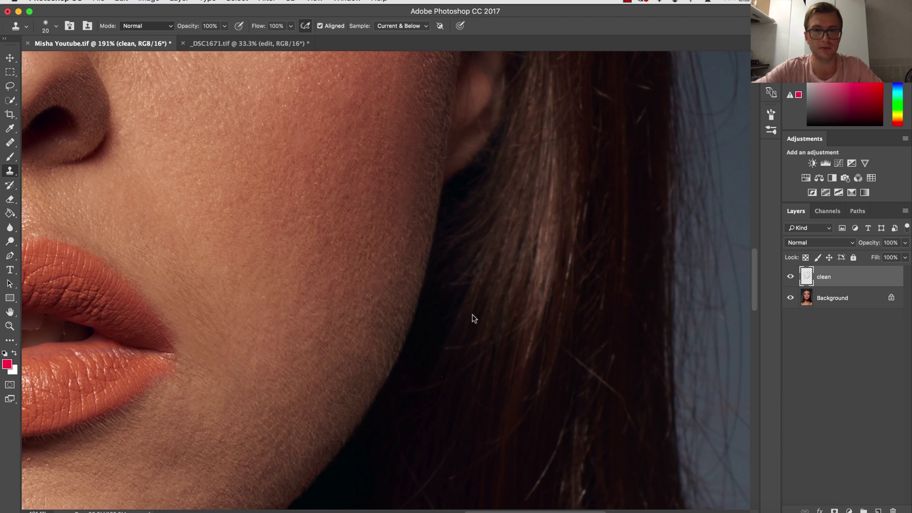
pyautogui.moveTo(530, 337); pyautogui.dragTo(518, 380)
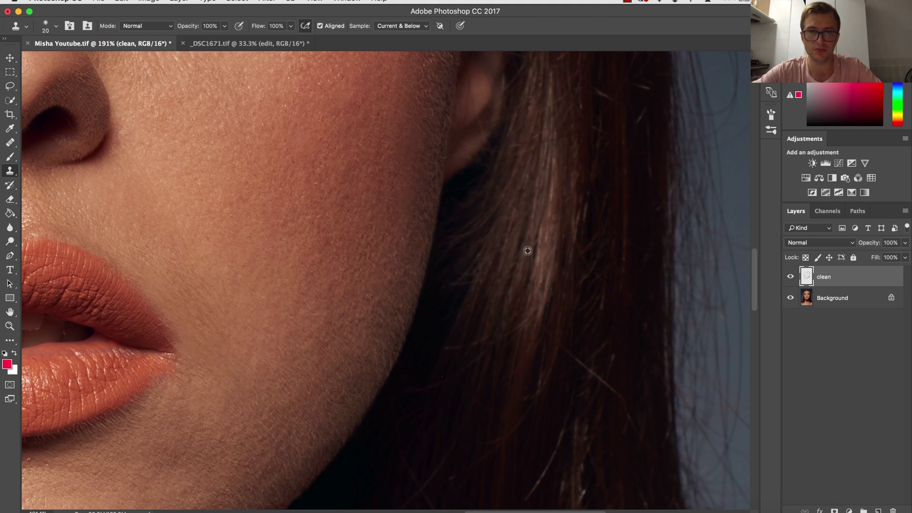
pyautogui.moveTo(527, 219); pyautogui.dragTo(494, 318)
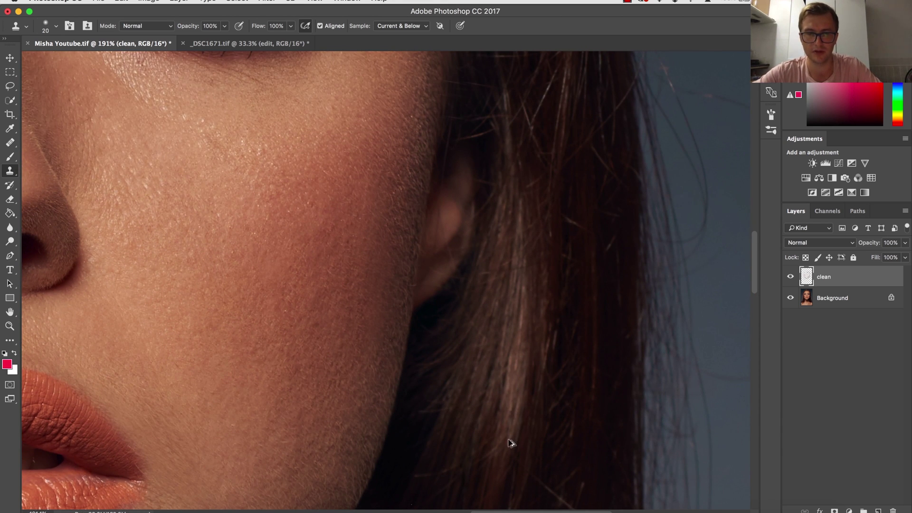
# - Compare the portrait with the clean layer hidden and shown
pyautogui.press('z')
pyautogui.keyDown('alt'); pyautogui.click(516, 409); pyautogui.keyUp('alt')
pyautogui.press('s')
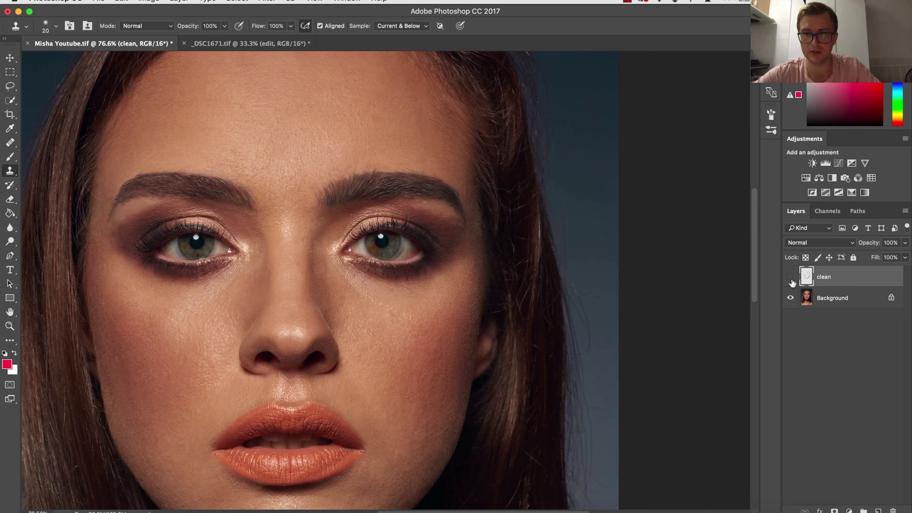
pyautogui.click(791, 278)
# - Clone out the bright strand near the outer edge of the hair beside the eye, using a 10 px brush
pyautogui.press('z')
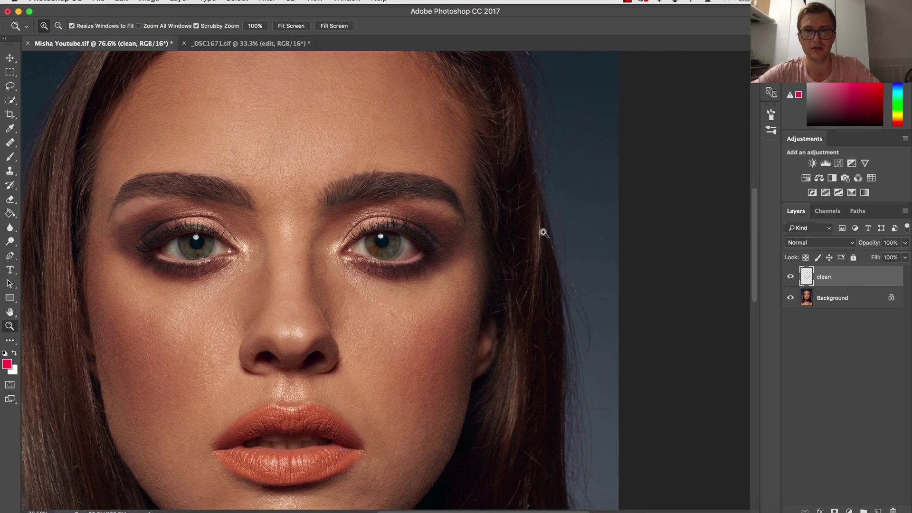
pyautogui.moveTo(541, 226); pyautogui.dragTo(611, 242)
pyautogui.press('s')
pyautogui.moveTo(529, 200); pyautogui.dragTo(538, 277)
pyautogui.press('[')
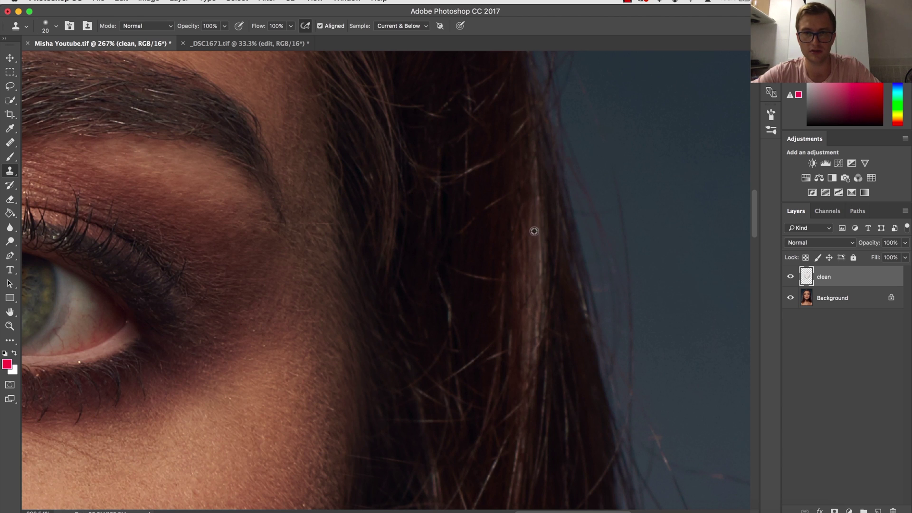
pyautogui.keyDown('alt'); pyautogui.click(530, 224); pyautogui.keyUp('alt')
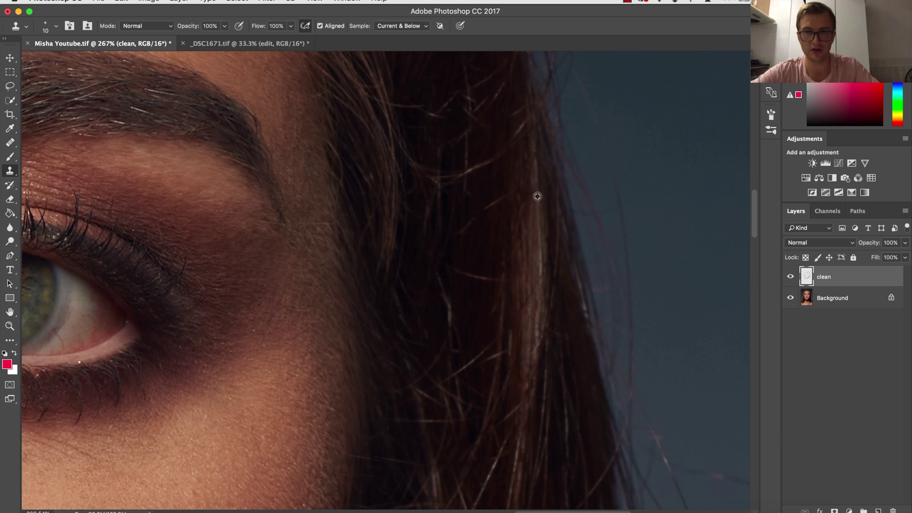
pyautogui.moveTo(537, 197); pyautogui.dragTo(540, 271)
pyautogui.moveTo(539, 224); pyautogui.dragTo(539, 293)
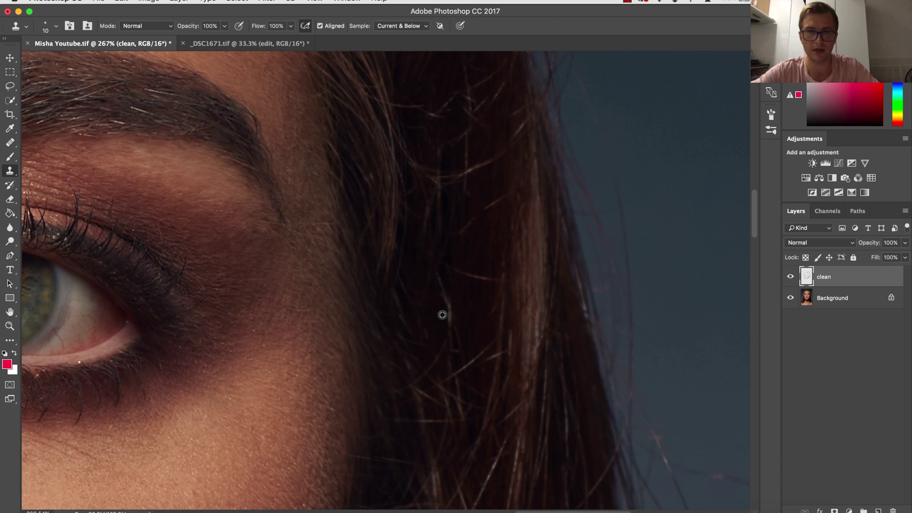
pyautogui.press('z')
pyautogui.moveTo(440, 344)
pyautogui.mouseDown()
pyautogui.moveTo(417, 342)
pyautogui.moveTo(433, 365)
pyautogui.moveTo(438, 353)
pyautogui.mouseUp()
pyautogui.press('s')
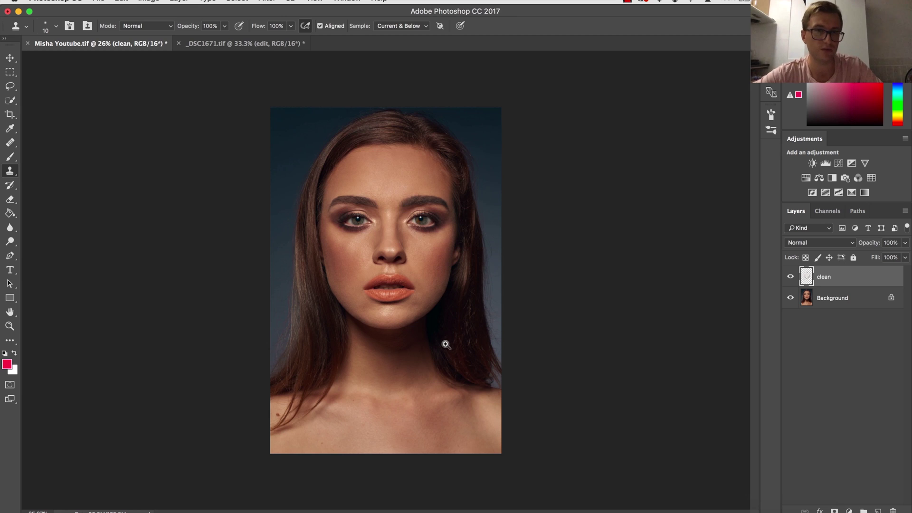